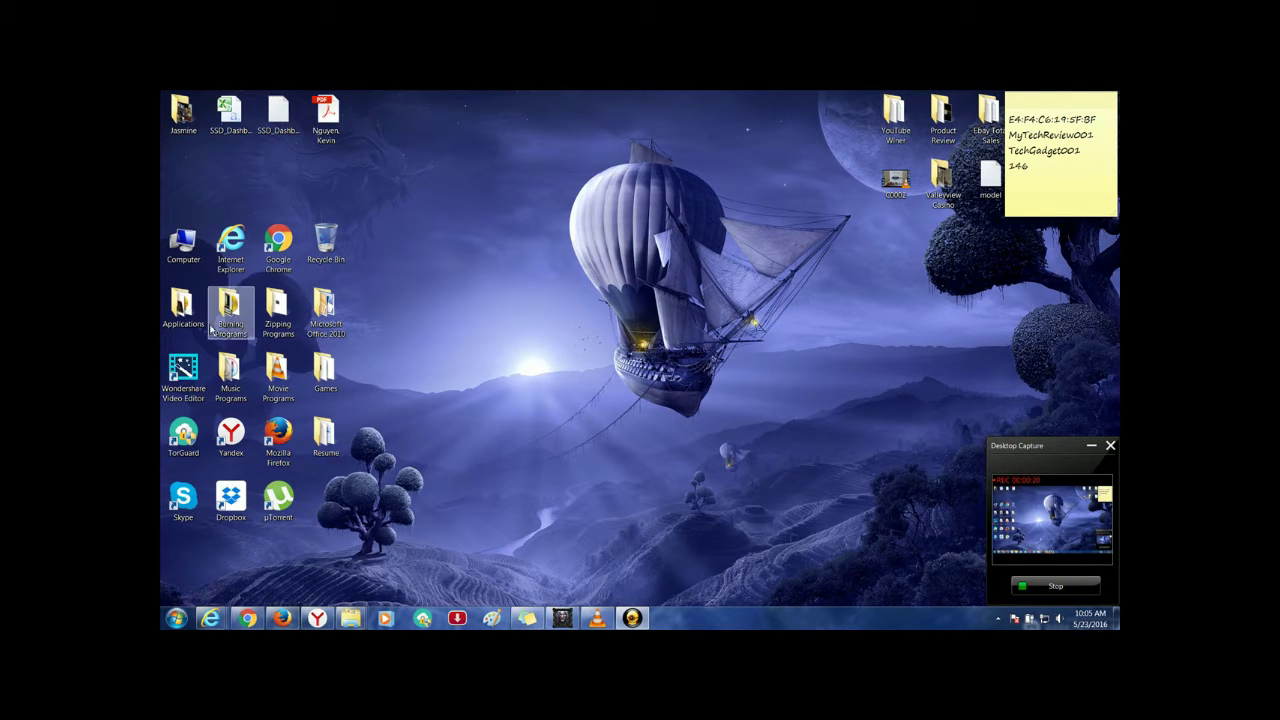
Step: Open the Applications folder, then launch and close Paragon Hard Disk Manager 15 Premium
double_click(183, 305)
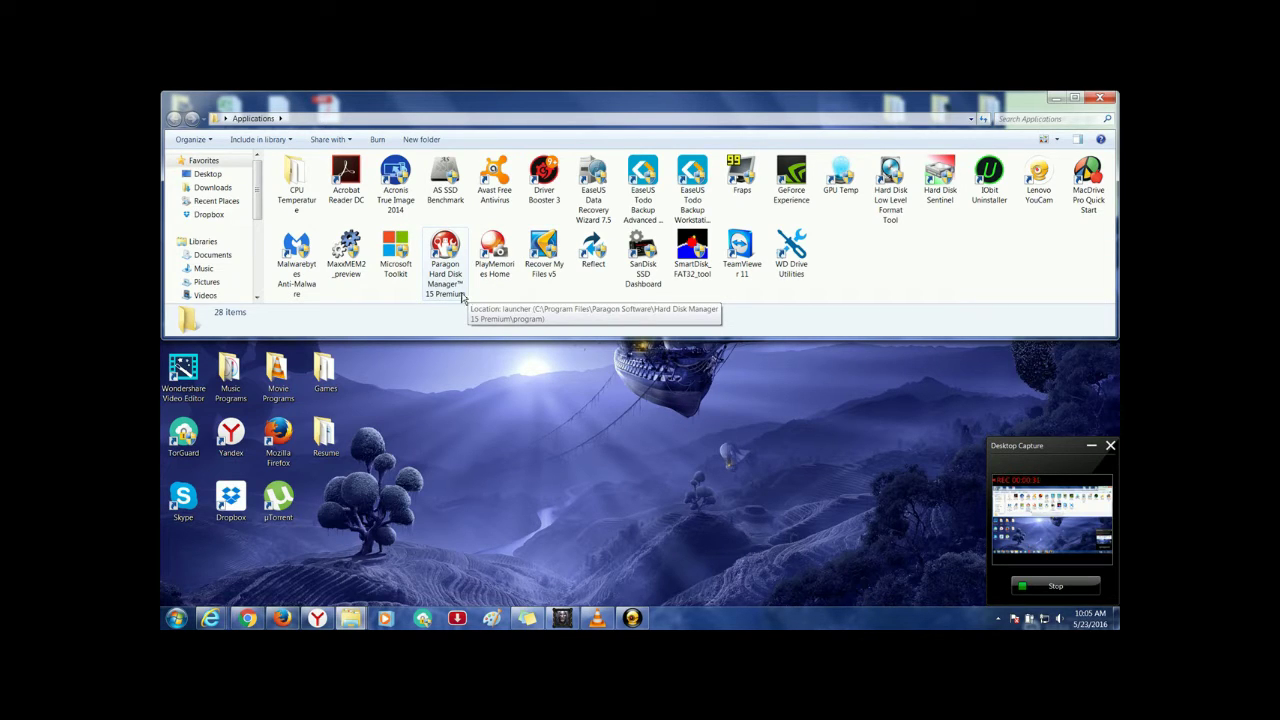
double_click(445, 290)
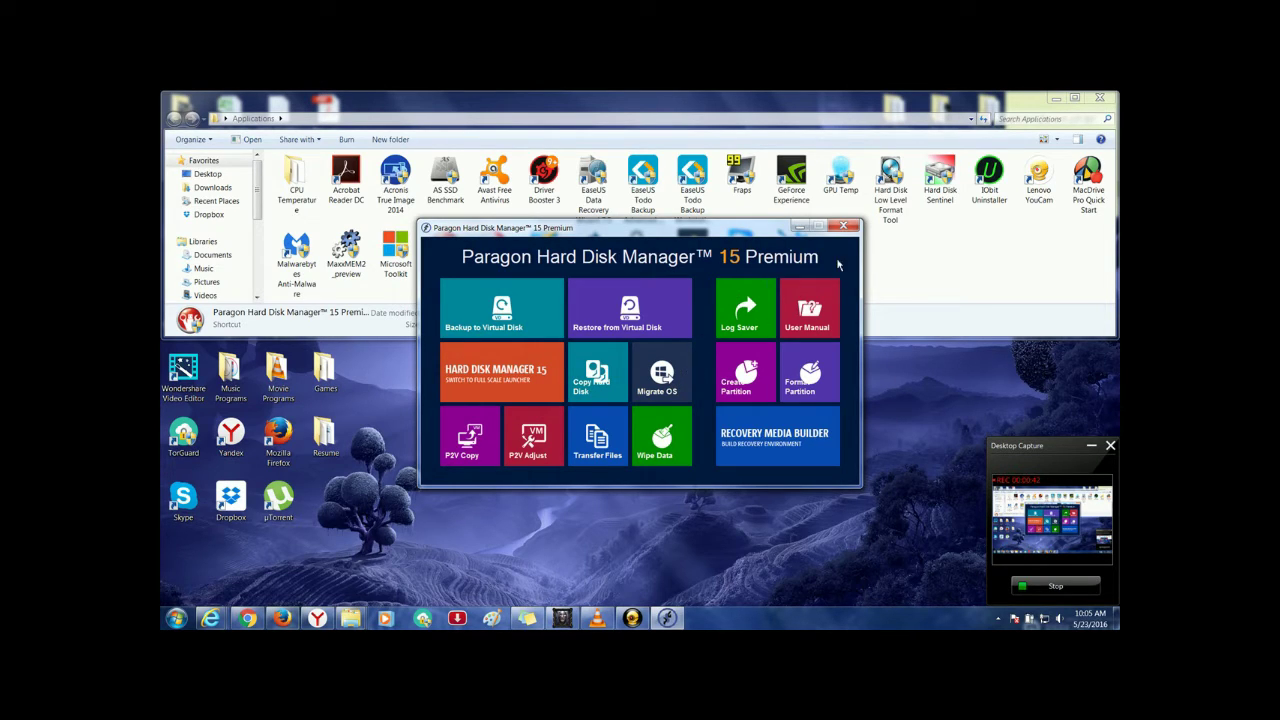
left_click(845, 228)
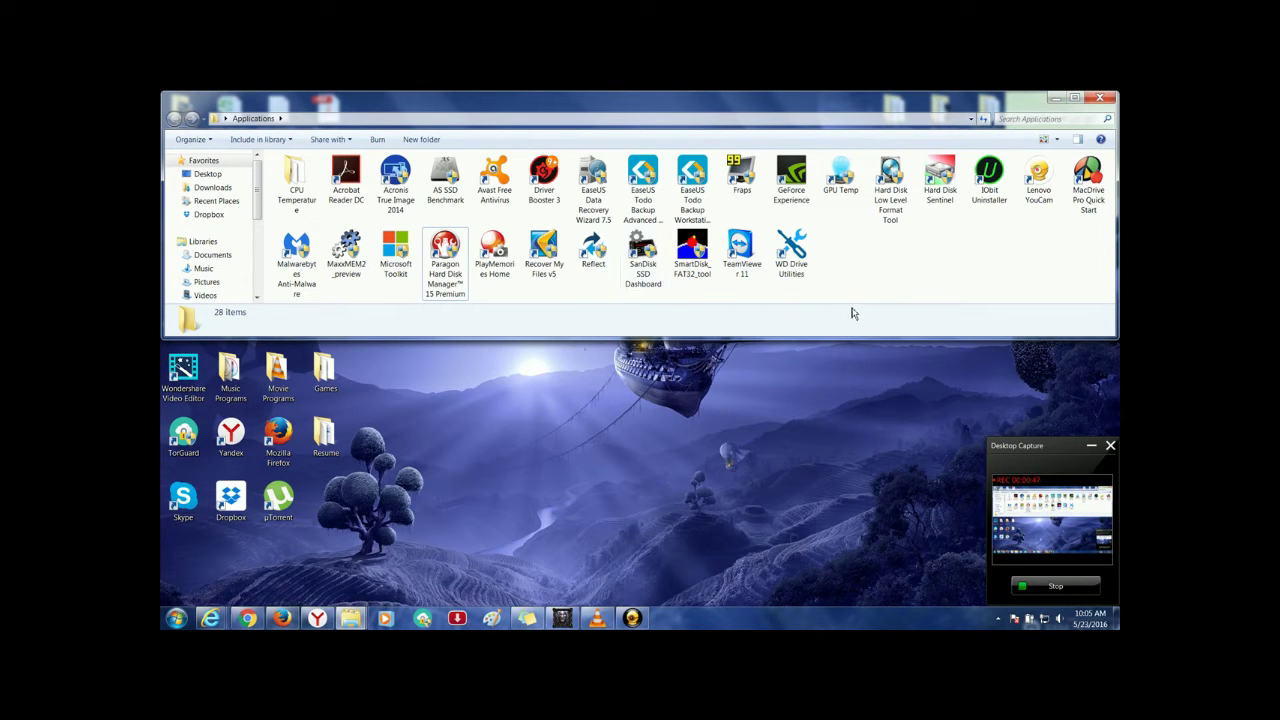
Step: Launch Acronis True Image 2014 and start a system backup of System Reserved and Local Disk (C:)
double_click(396, 200)
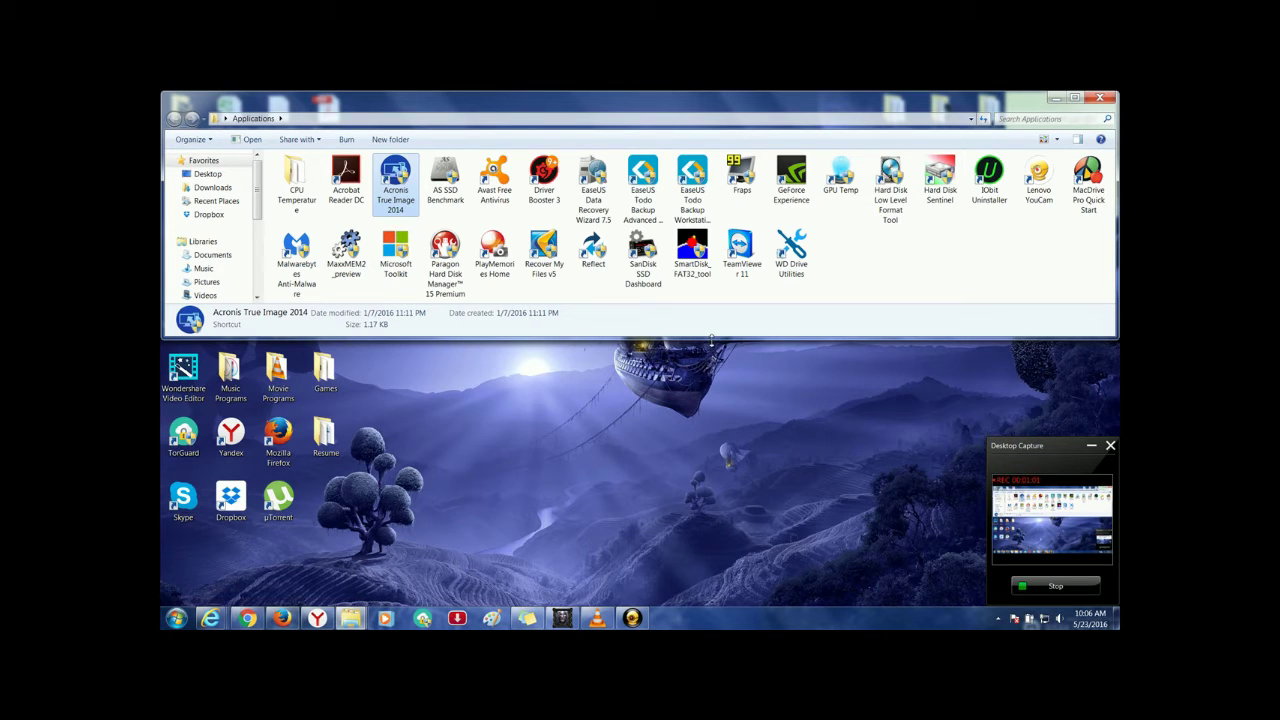
key("Return")
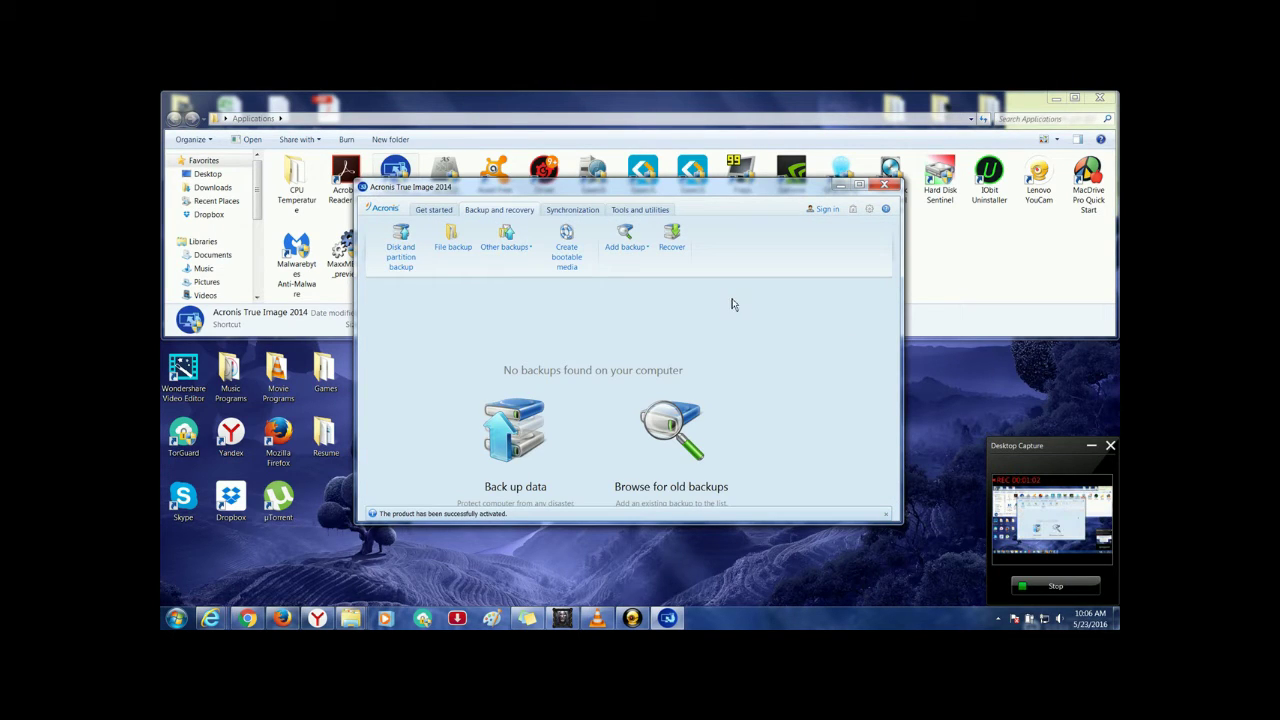
left_click(451, 217)
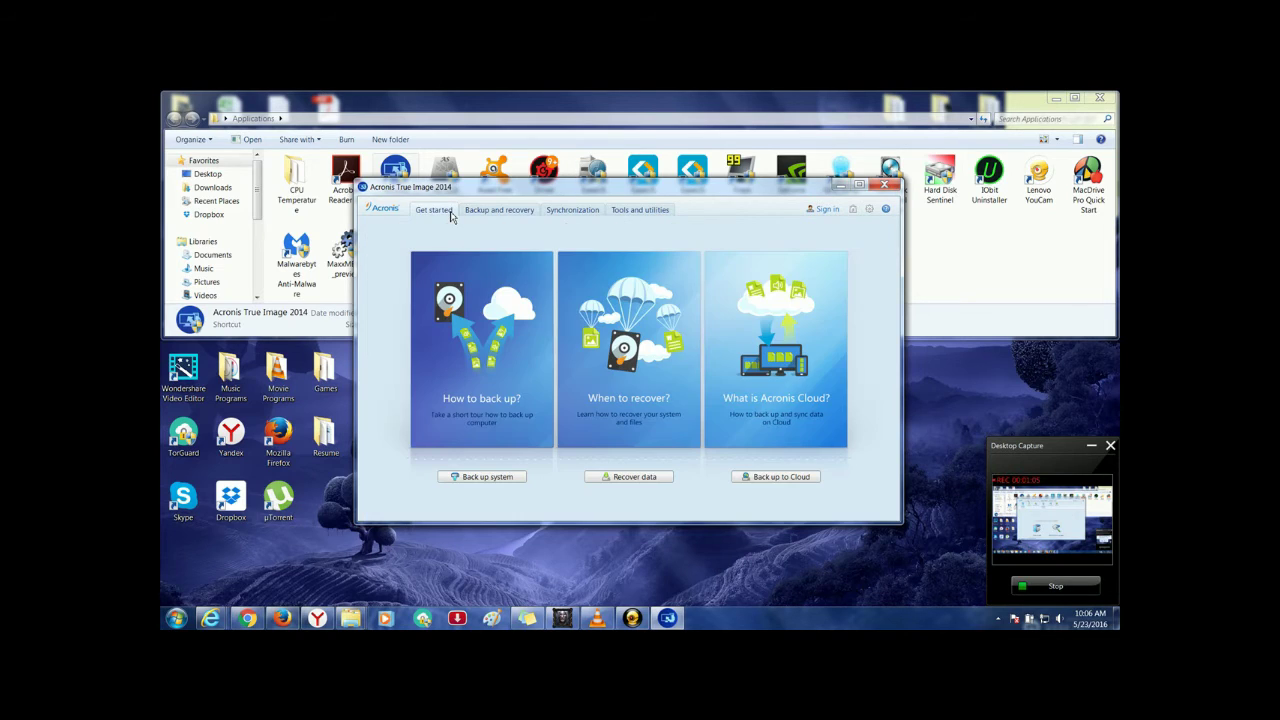
left_click(477, 487)
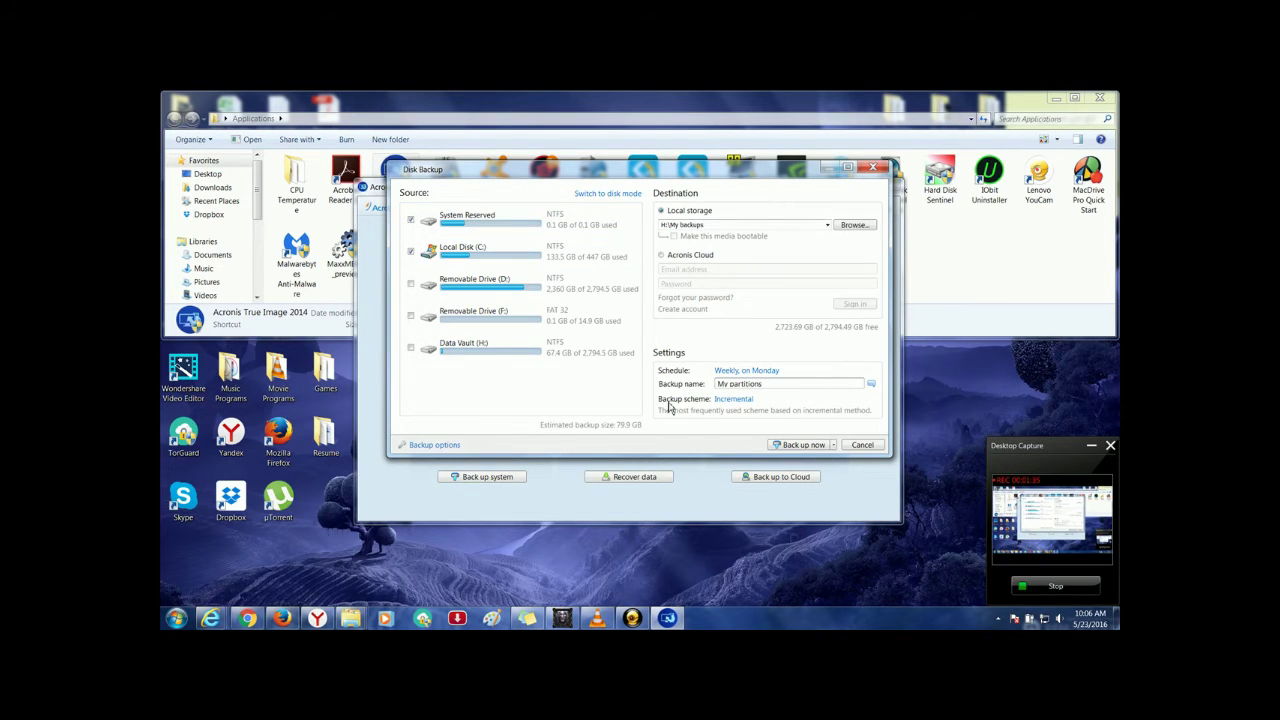
Step: Change the backup method from Incremental to Full, turning the scheme into Custom
left_click(746, 403)
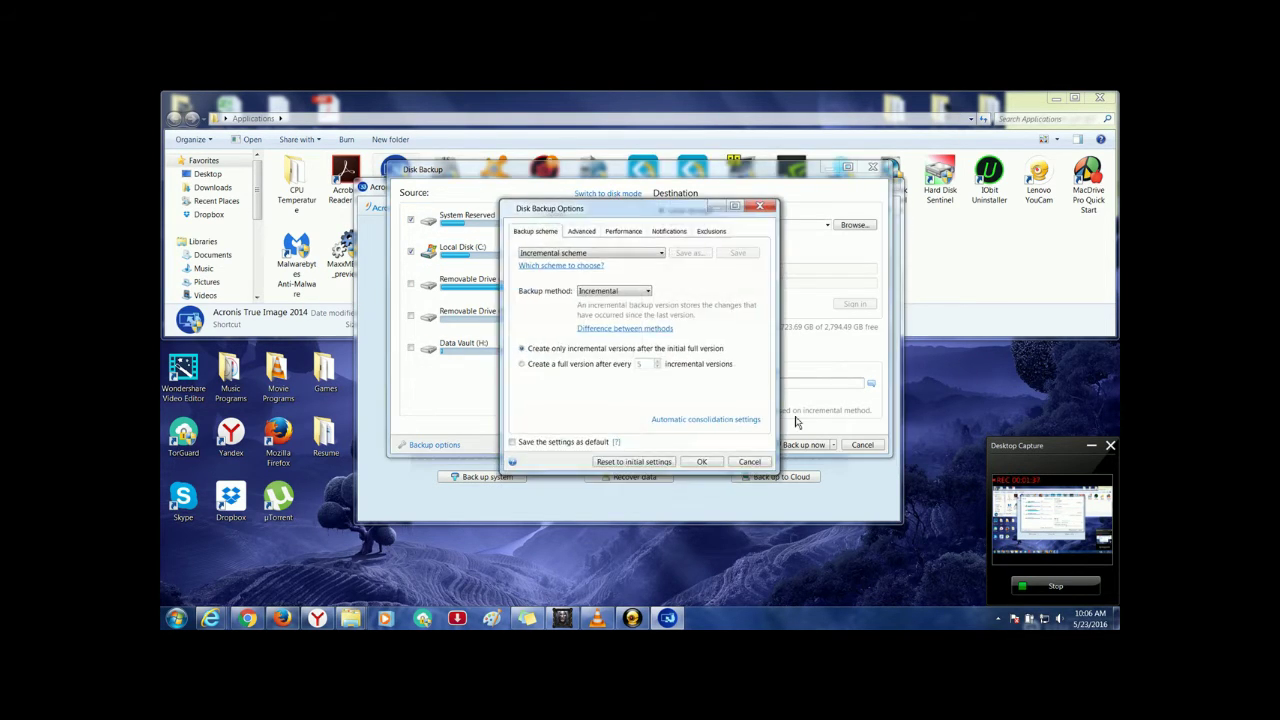
left_click(612, 291)
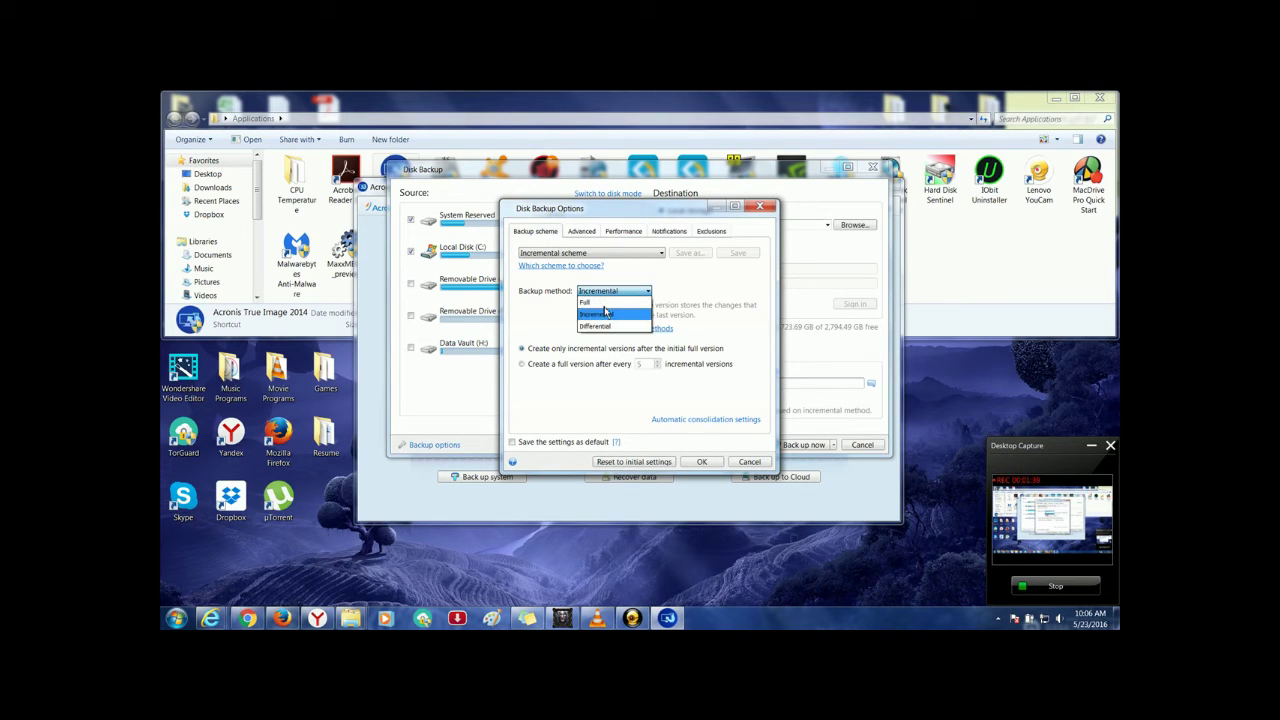
left_click(606, 307)
left_click(702, 463)
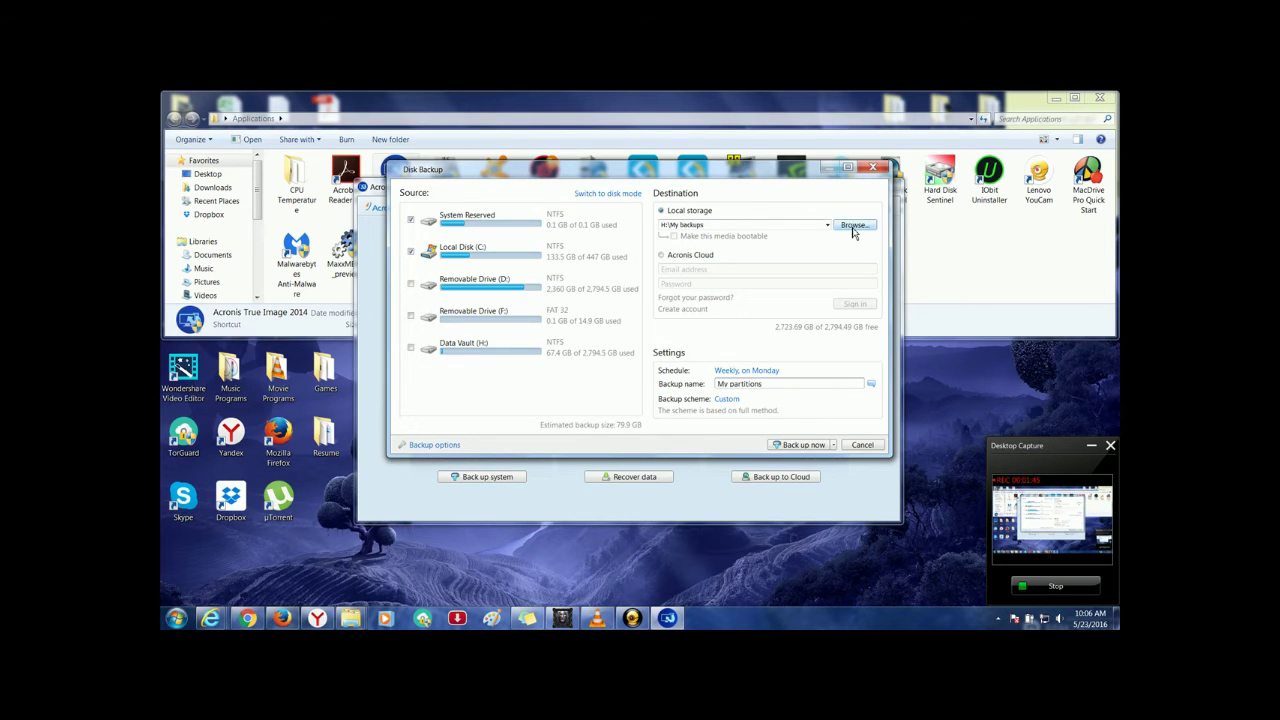
left_click(853, 225)
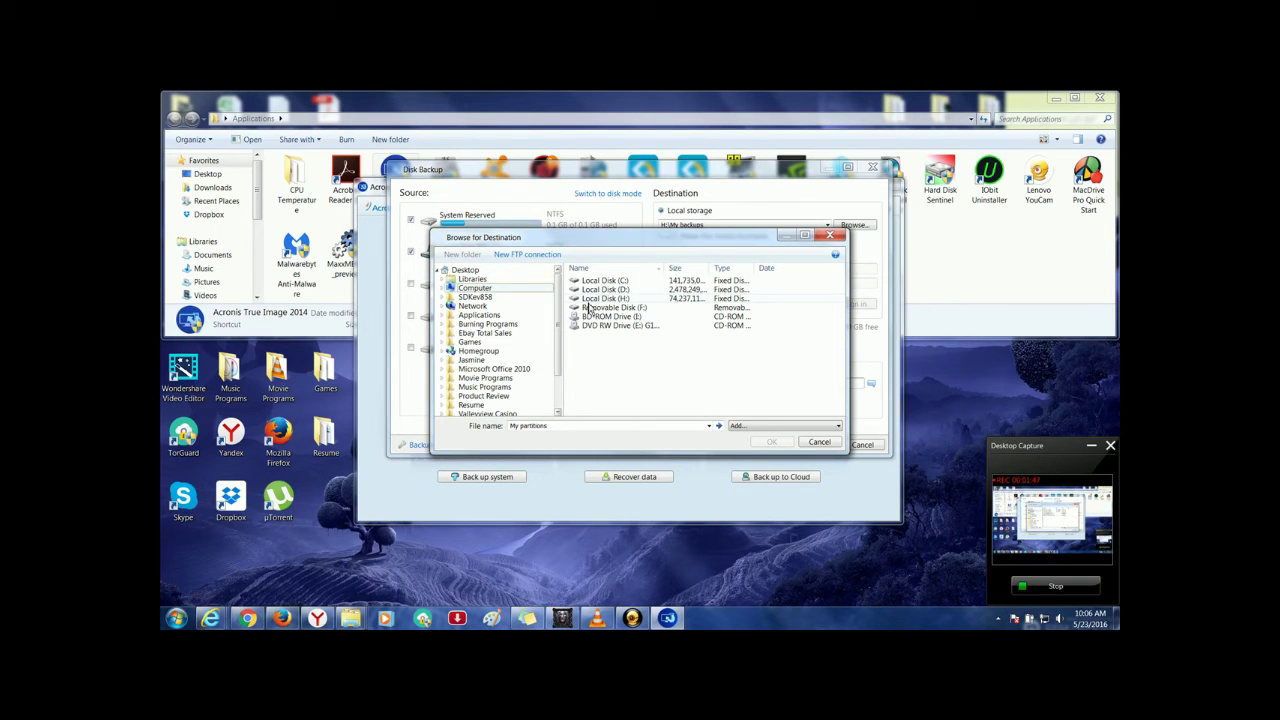
Step: Choose the My backups folder on Local Disk (H:) as the My partitions backup destination
left_click(589, 302)
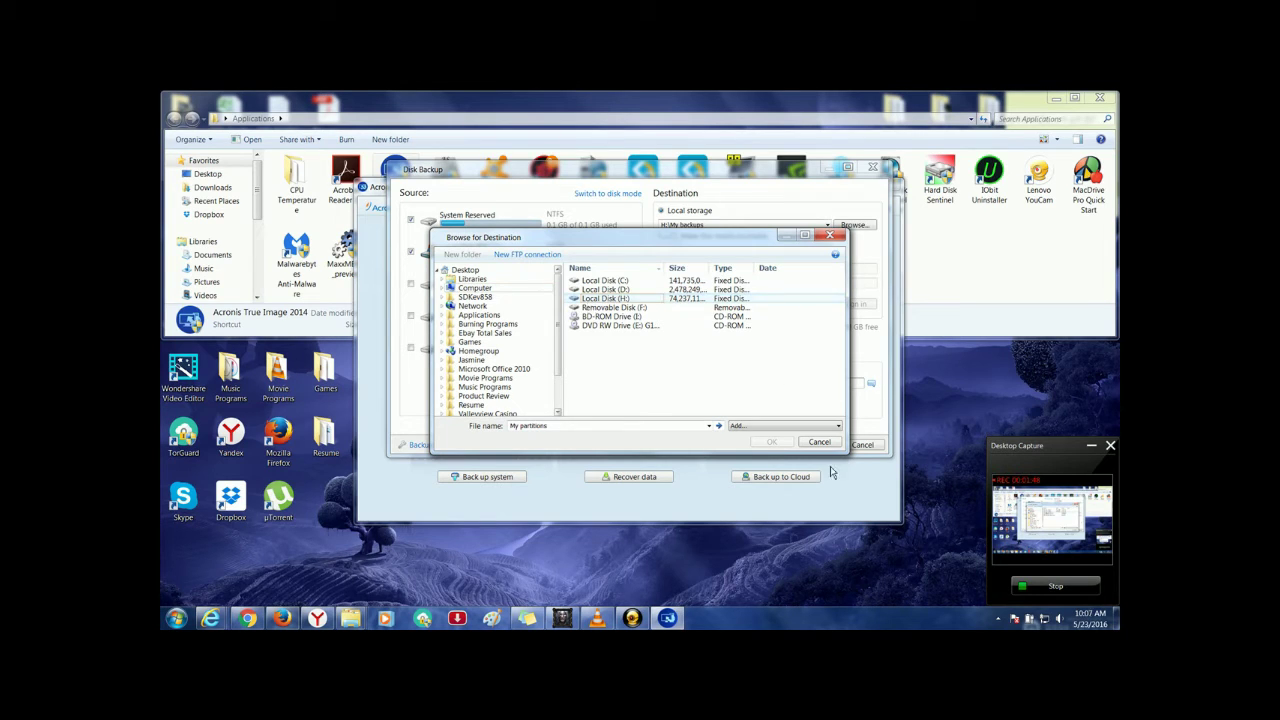
double_click(650, 298)
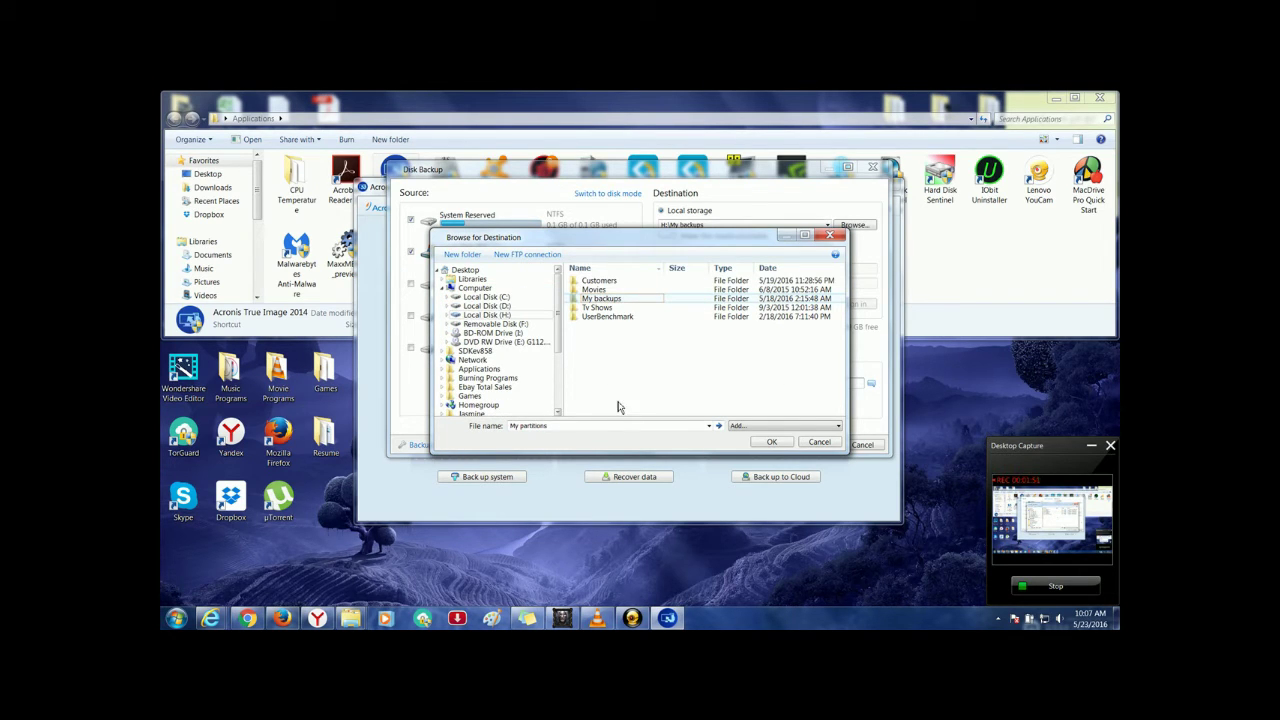
double_click(597, 300)
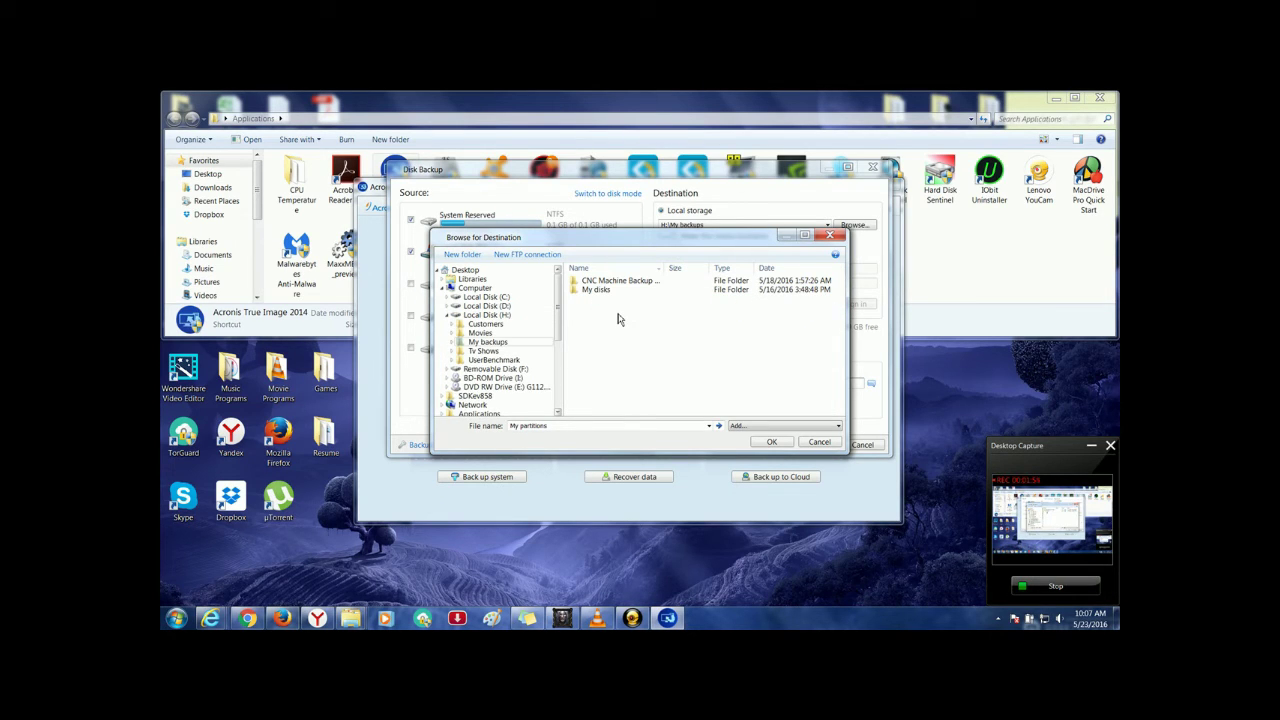
left_click(769, 443)
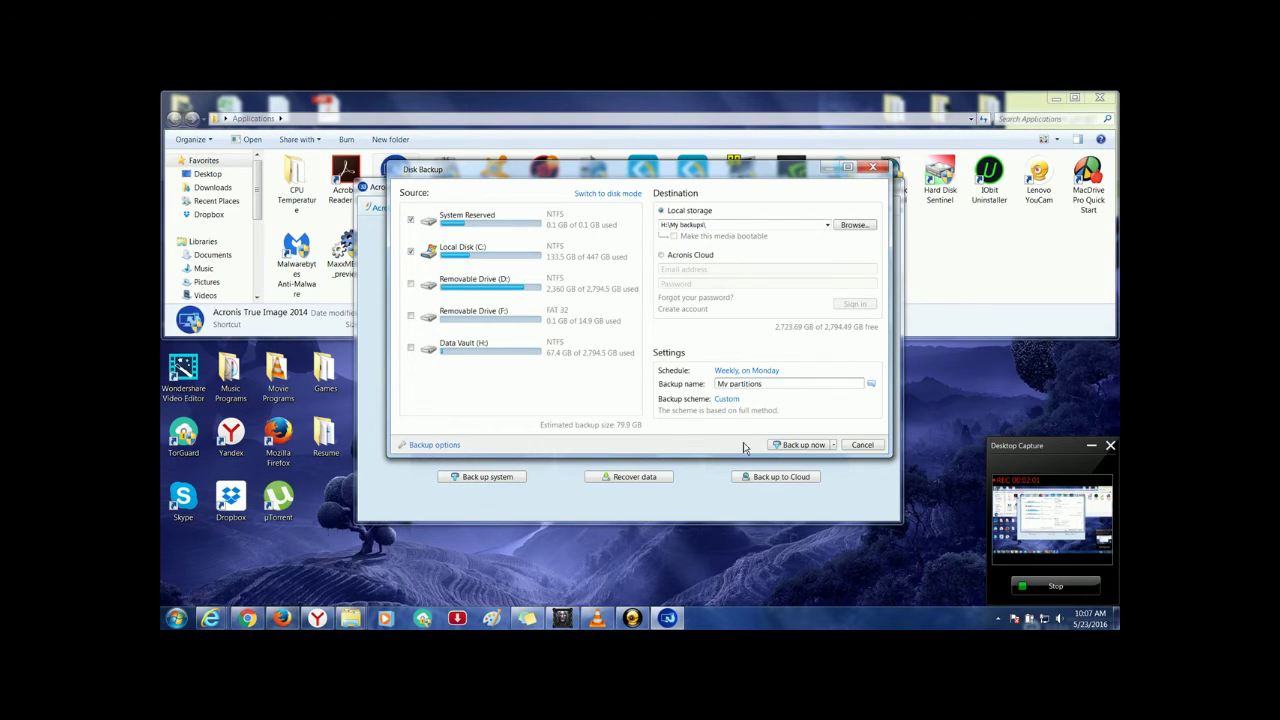
Step: Rename the backup to 'Lenovo Sandisk SSD' and start it running
double_click(773, 386)
type("Lenovo Sandisk SSD")
left_click(779, 447)
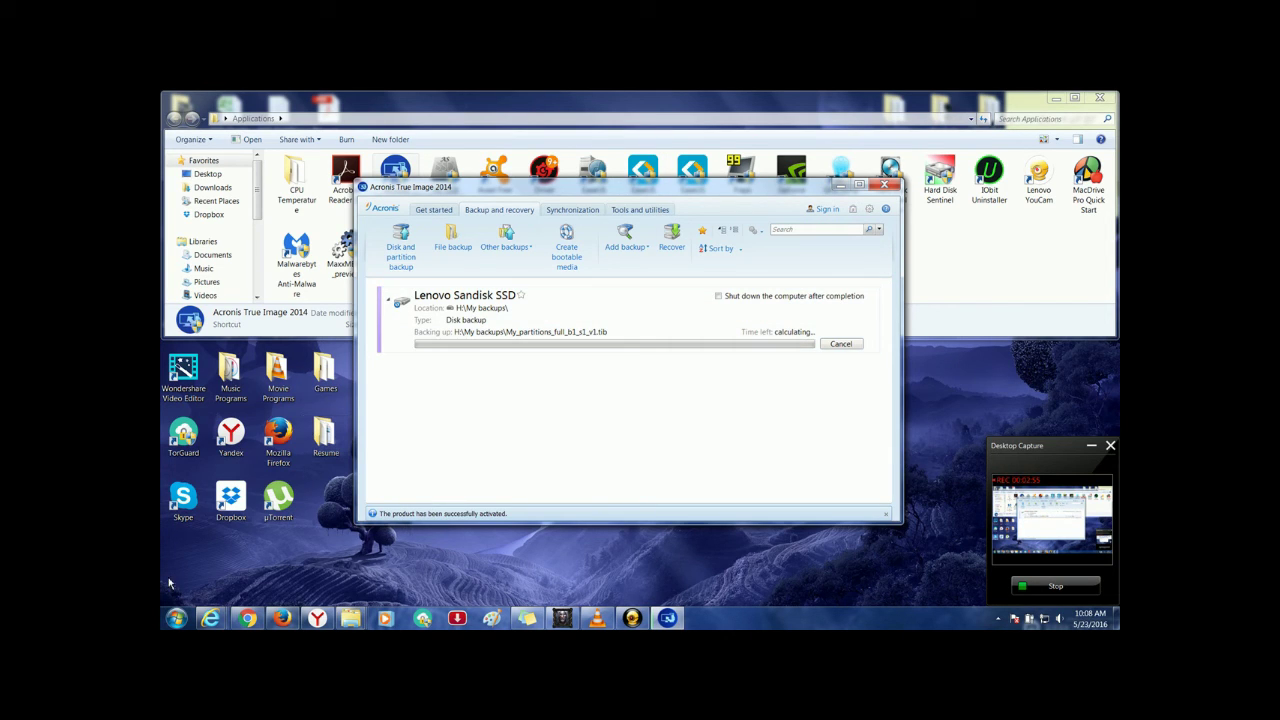
Step: With the backup running at about 28 minutes left, go to the Start menu to reach the drives
left_click(177, 615)
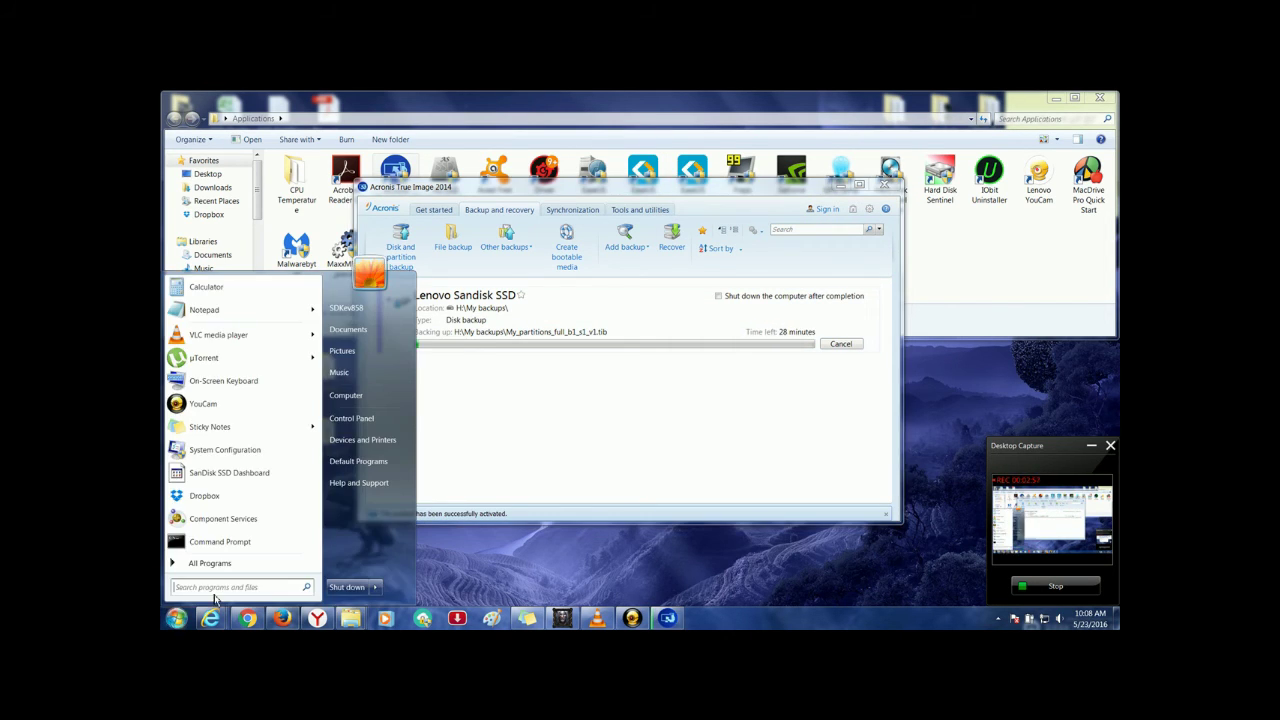
Step: Open the My backups folder on Data Vault (H:) from Computer
left_click(361, 400)
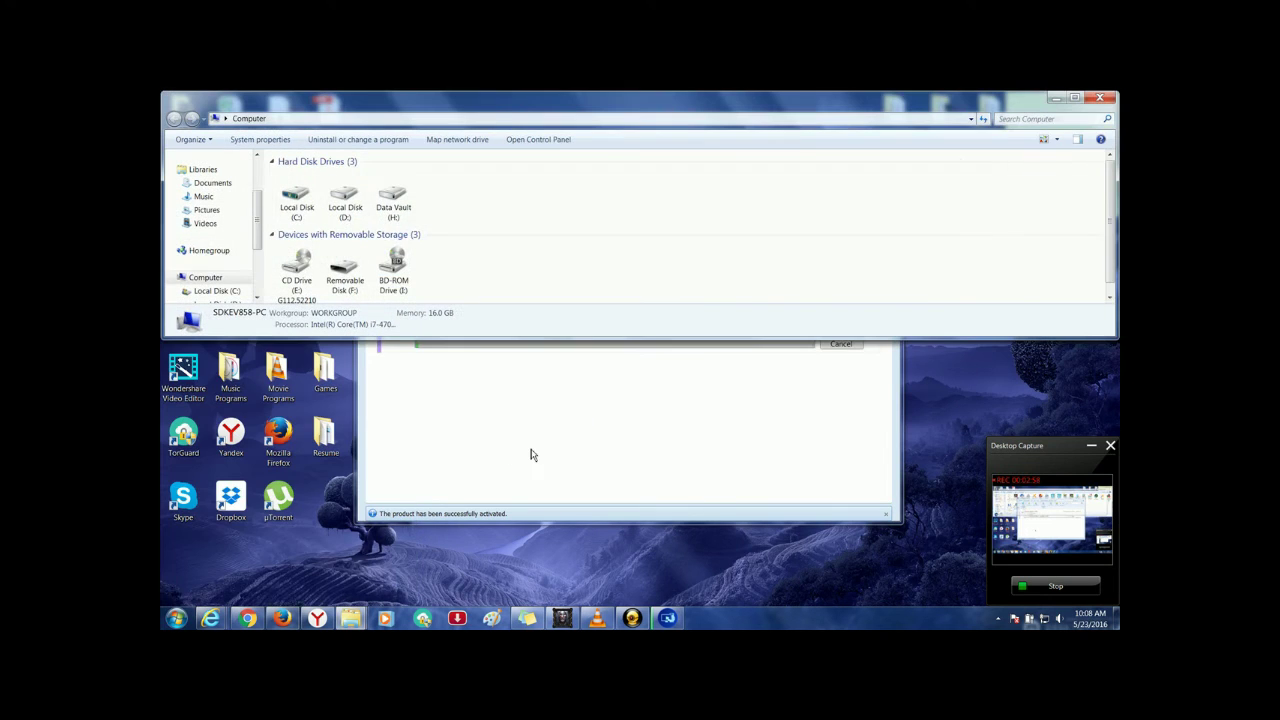
double_click(389, 214)
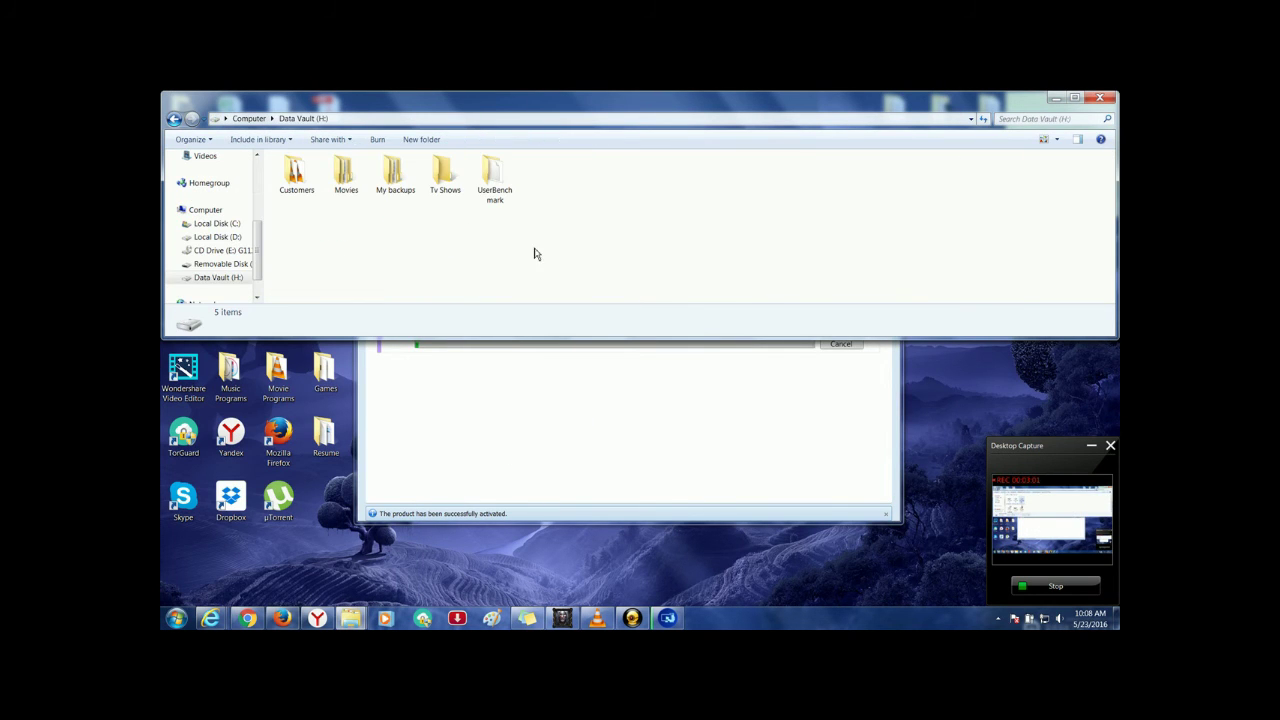
double_click(408, 176)
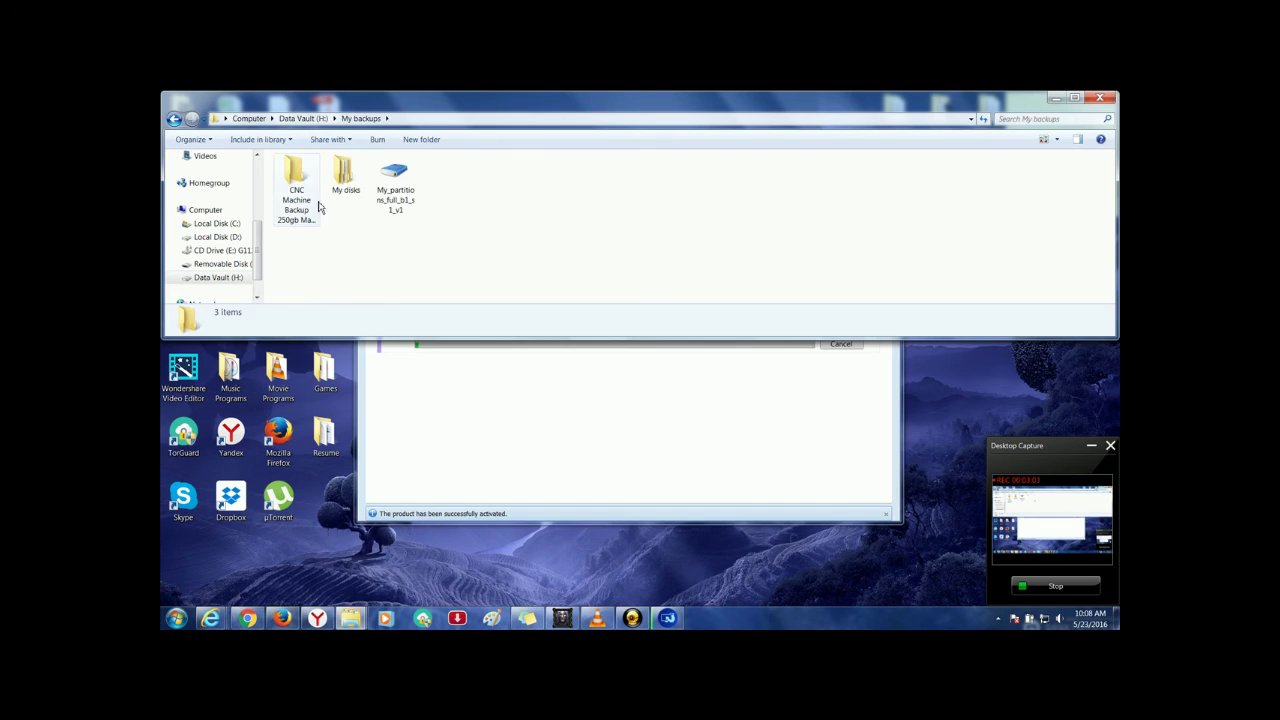
Step: Browse the My disks, Custom Intel Desktop and CNC Machine Backup 250gb Maxtor folders, then close the window
left_click(338, 197)
double_click(338, 197)
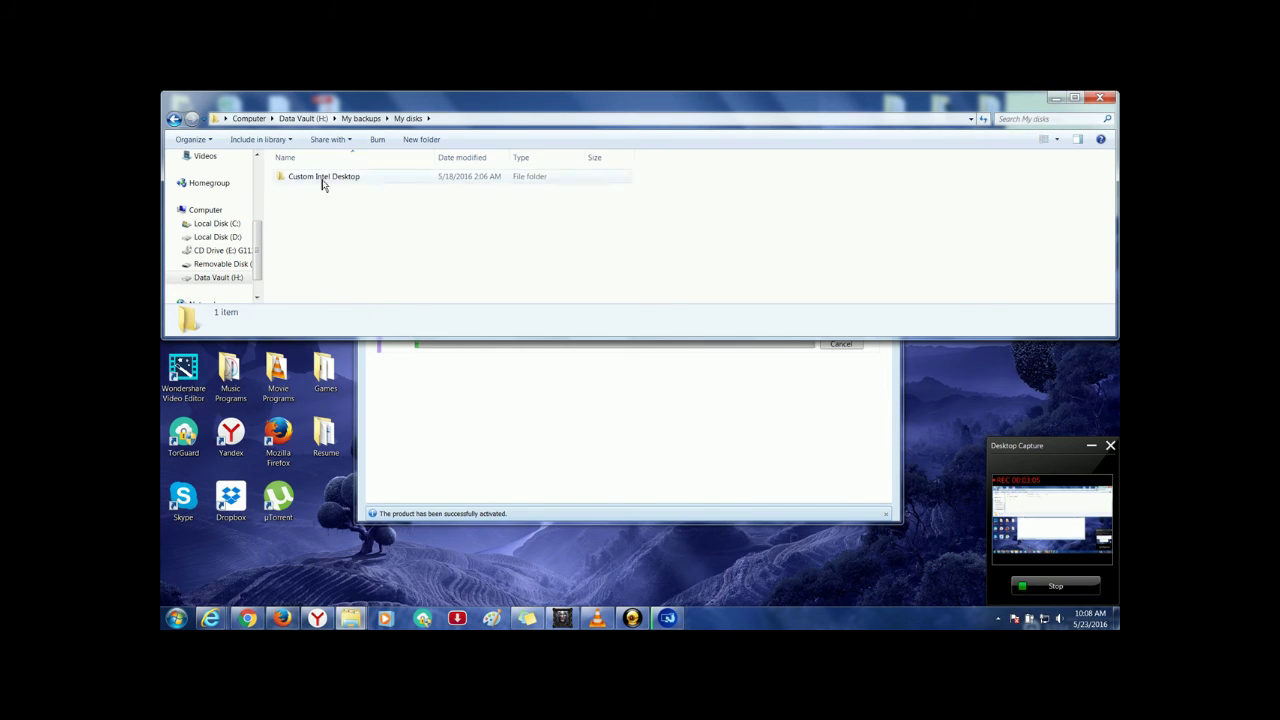
double_click(320, 178)
left_click(174, 118)
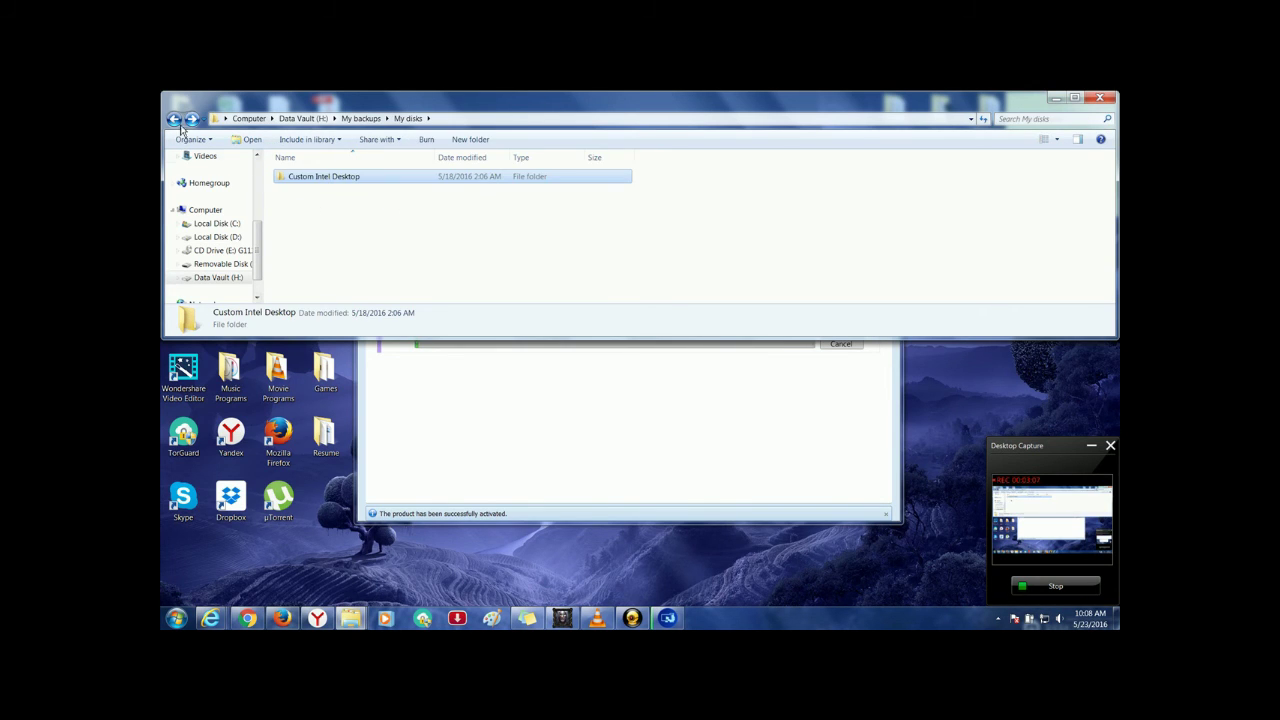
left_click(174, 118)
double_click(281, 184)
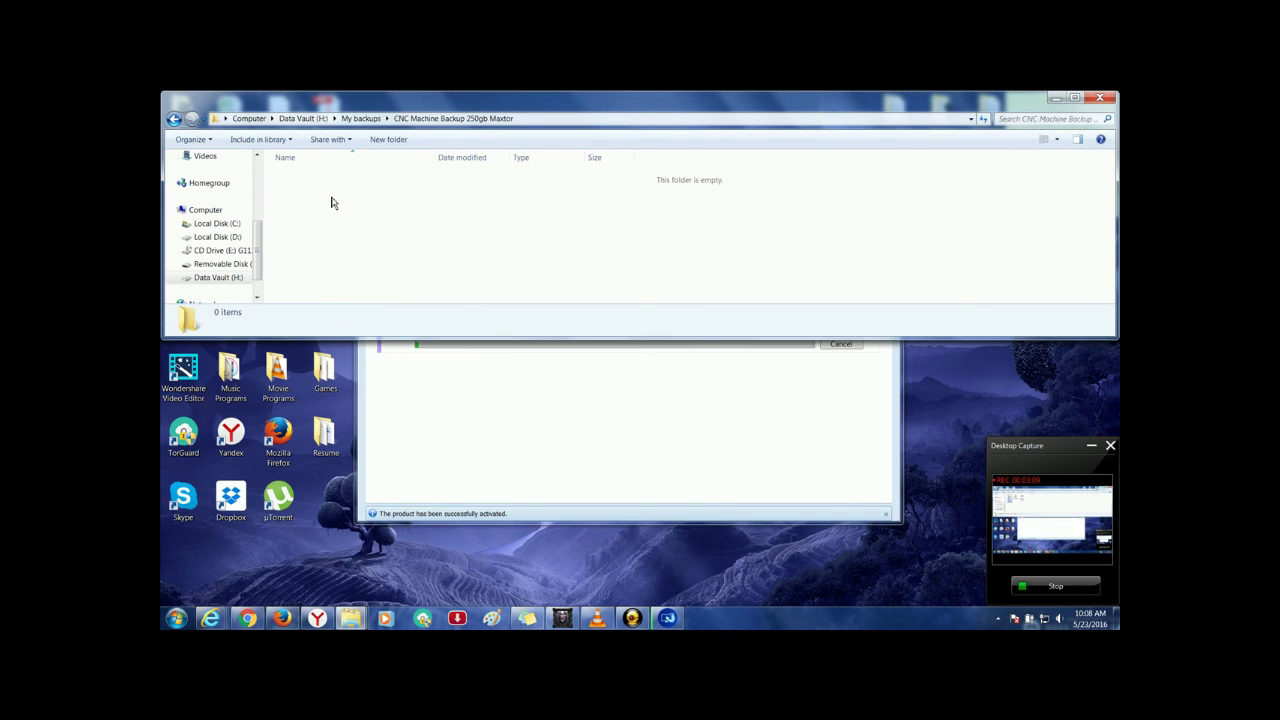
left_click(175, 119)
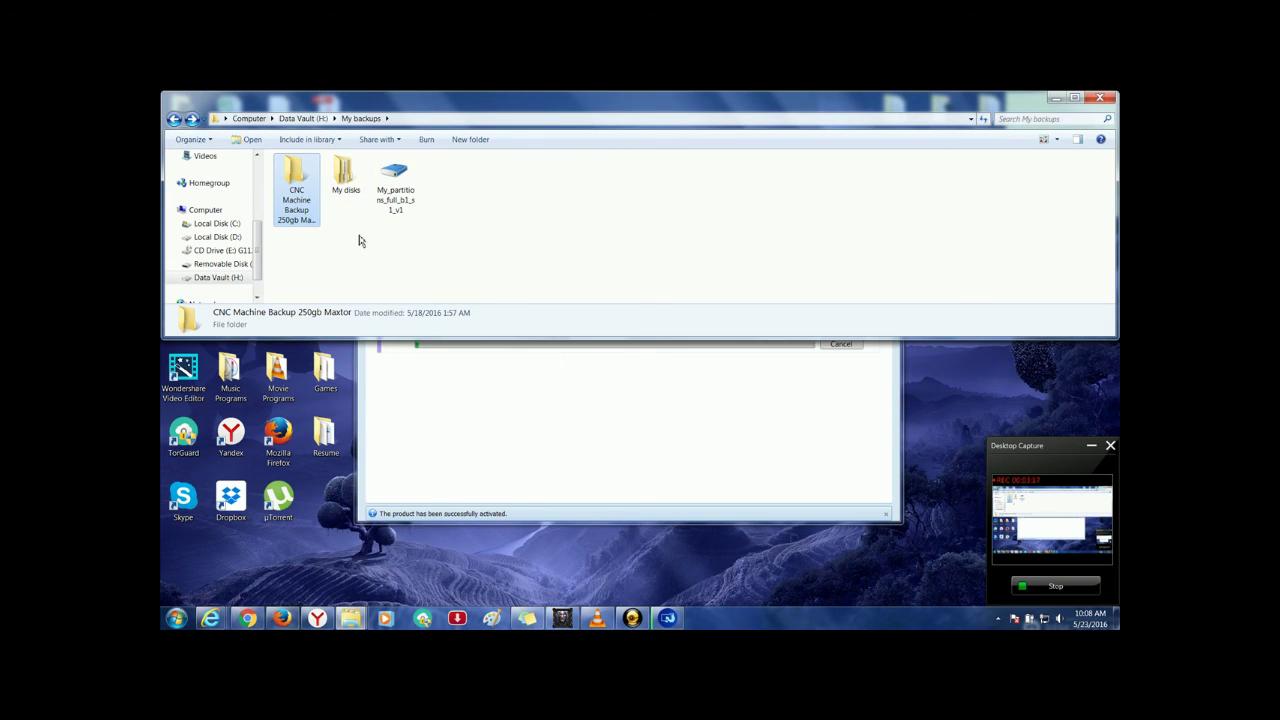
left_click(1106, 98)
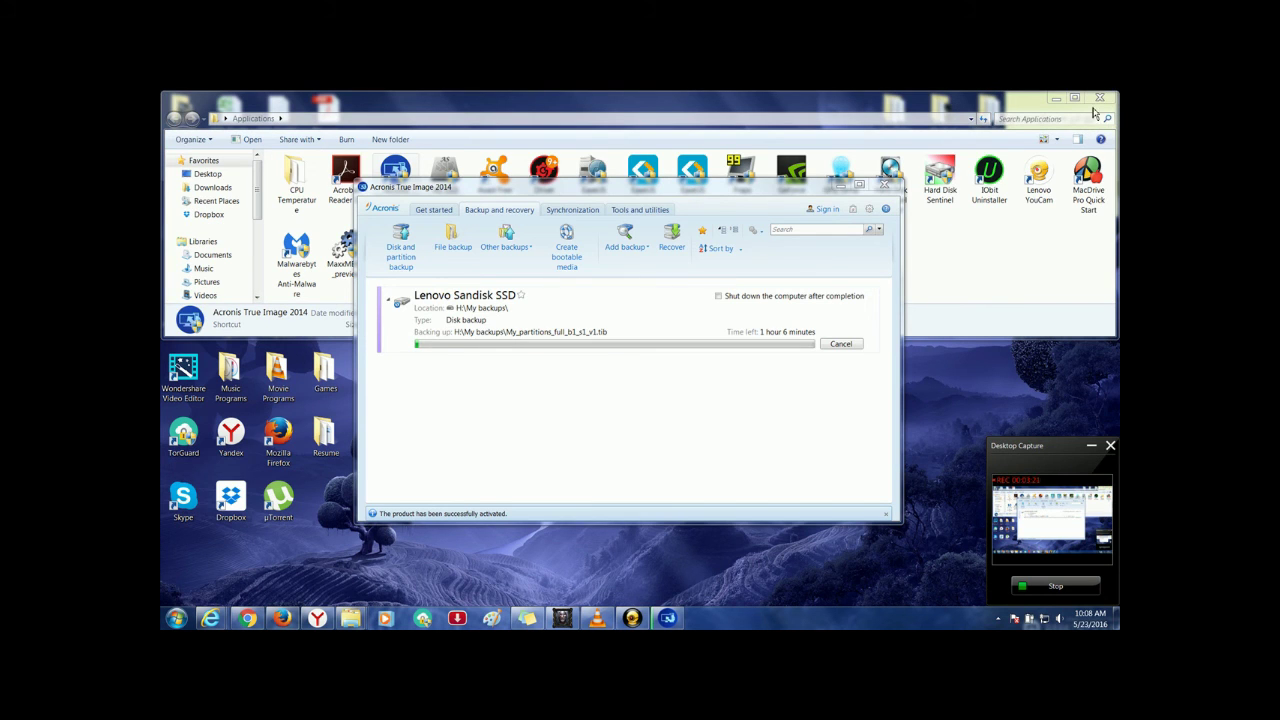
Step: Close the Applications window, leaving the backup showing 34 minutes remaining
left_click(1099, 98)
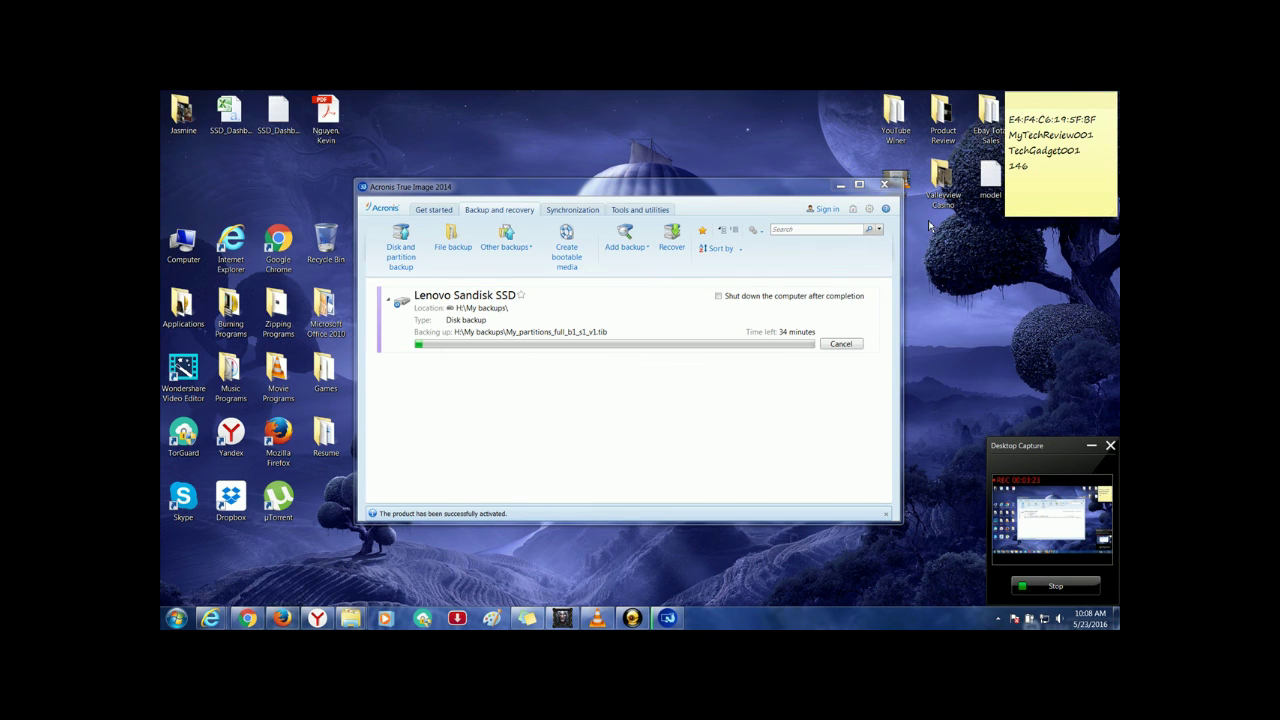